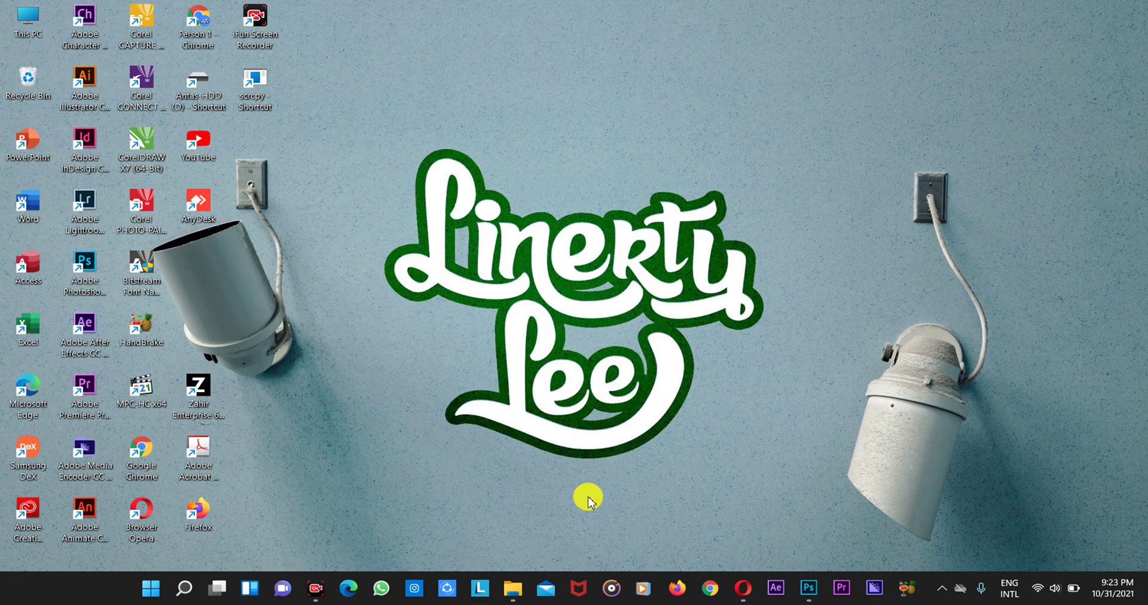
Show the Belajar folder in File Explorer and confirm CONTOH PDF is 13.2 MB.
click(511, 588)
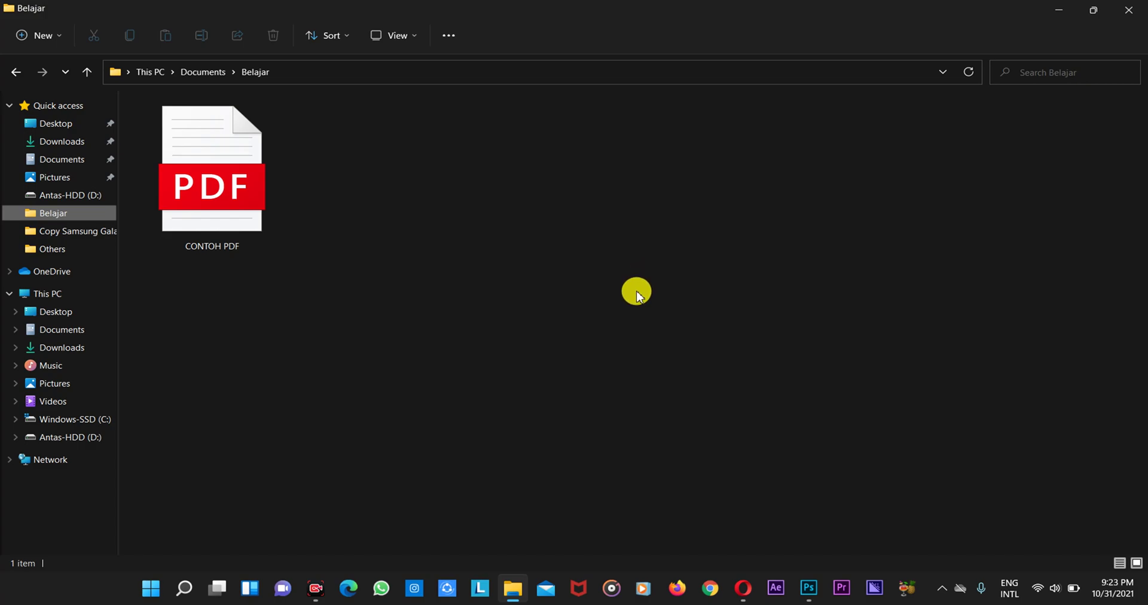
mouse_move(247, 181)
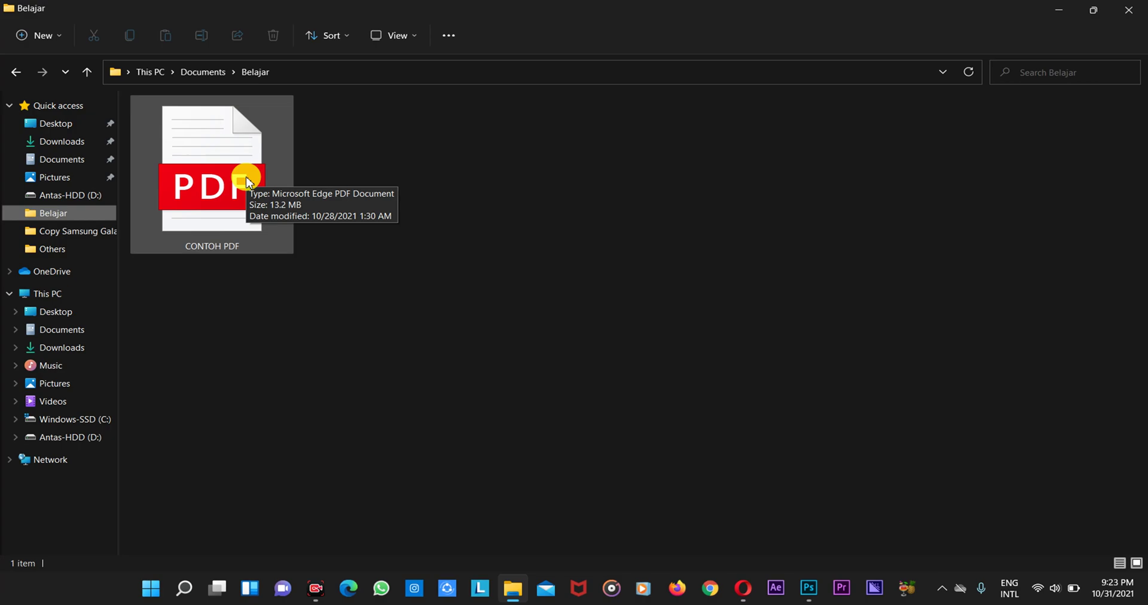
mouse_move(745, 586)
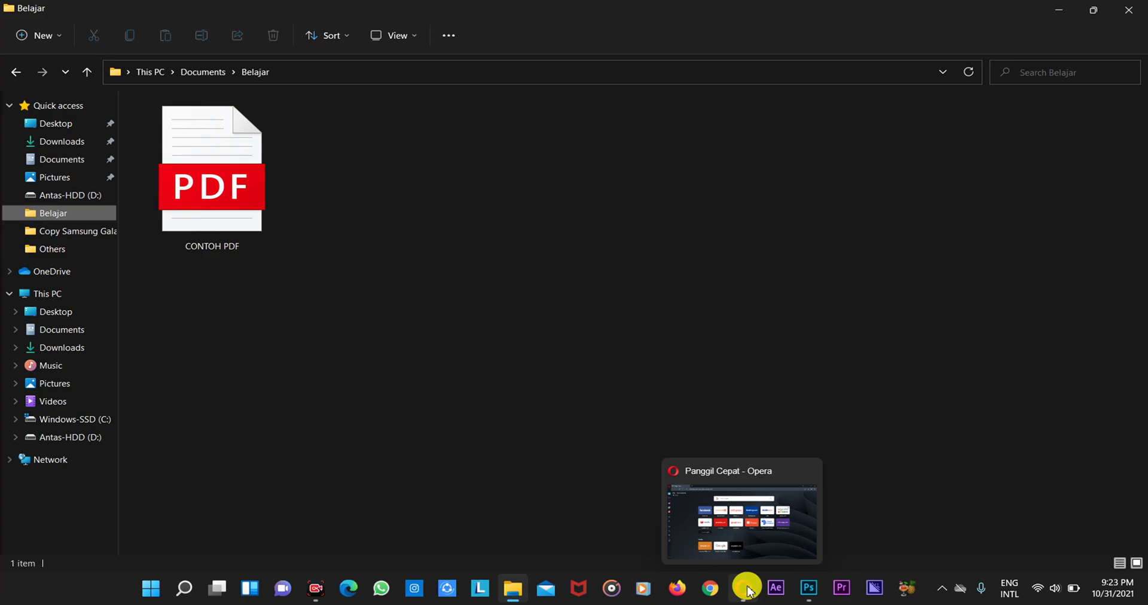
Search Google for 'i love pdf' in Opera.
click(745, 588)
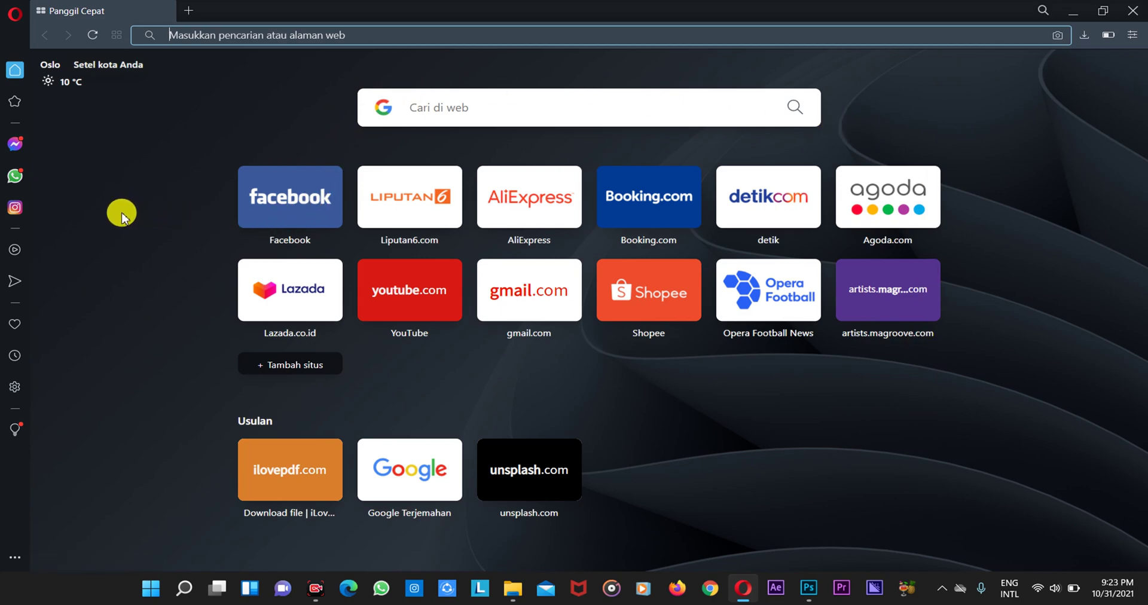
click(422, 107)
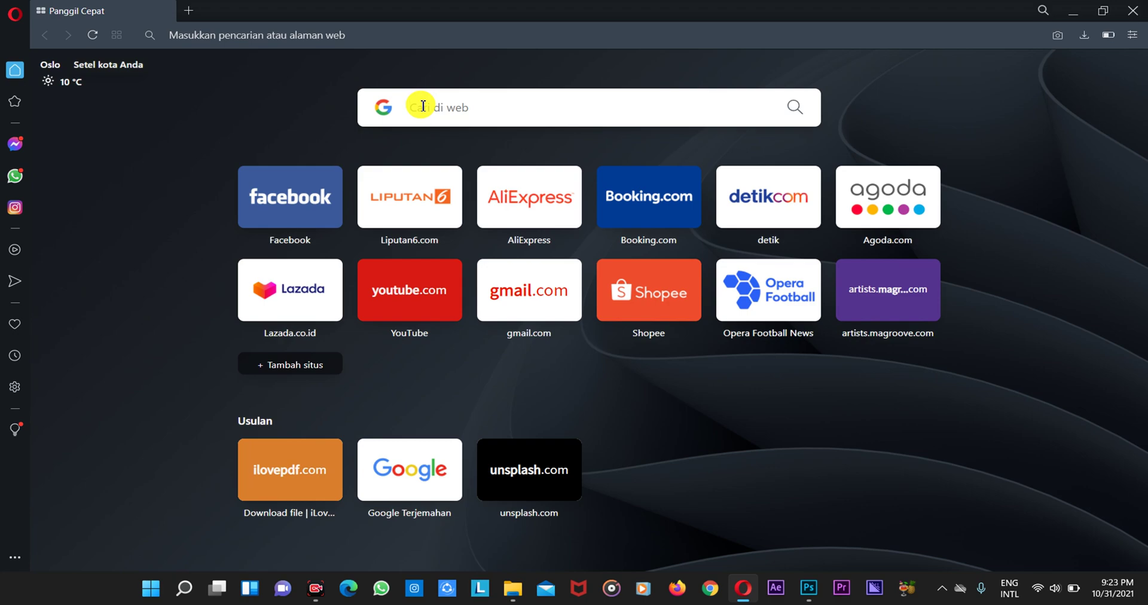
text(i L)
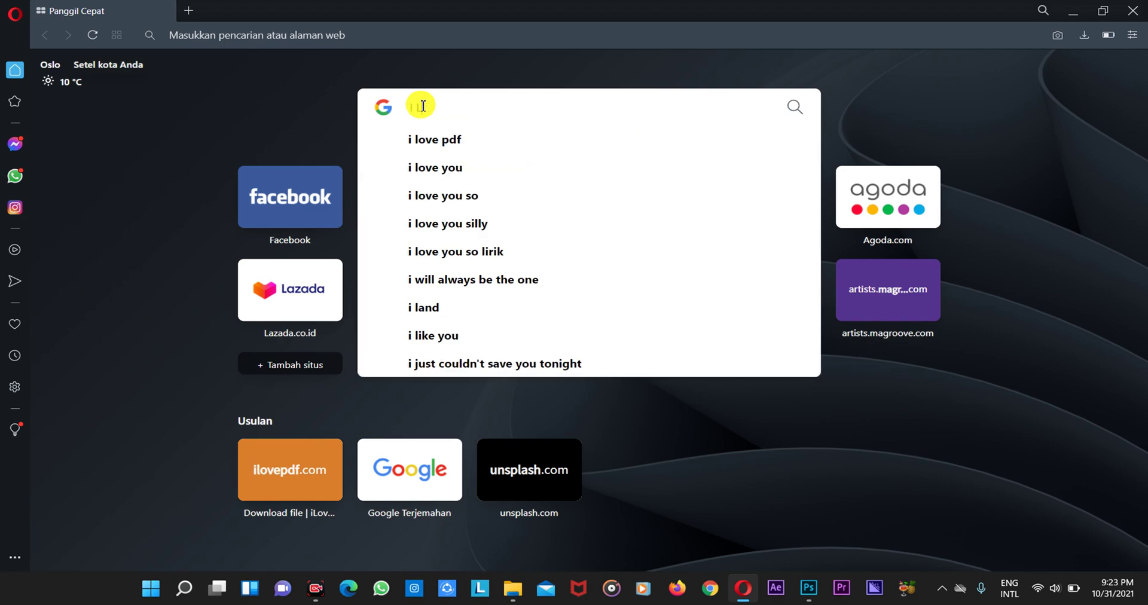
text(OVE)
key(Down)
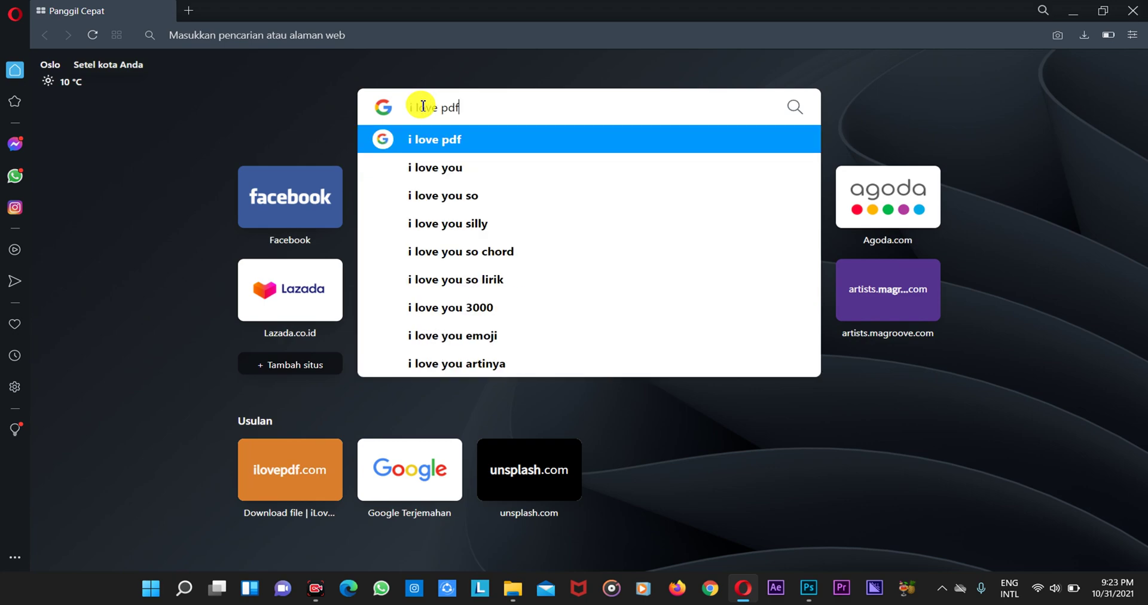
key(Return)
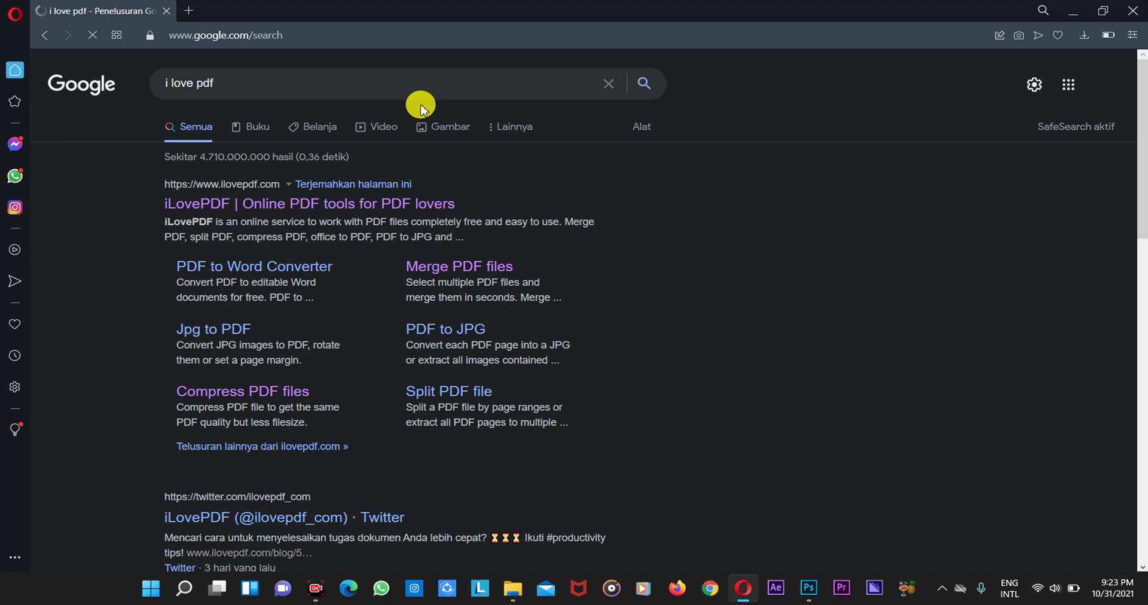
Go to the iLovePDF site from the results and decline switching to Indonesian.
click(197, 204)
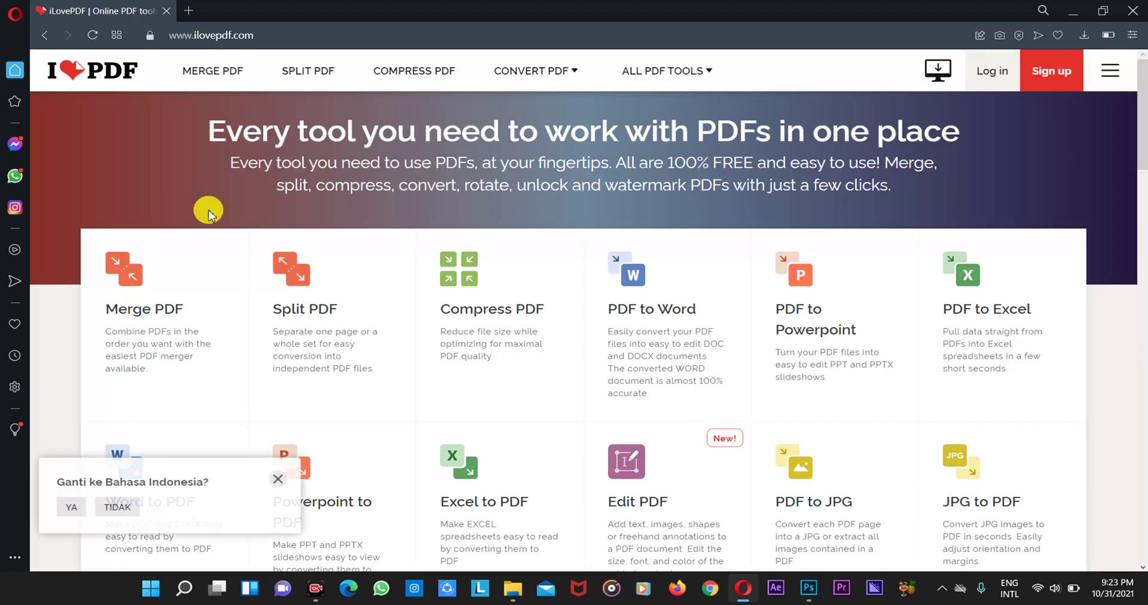
click(278, 478)
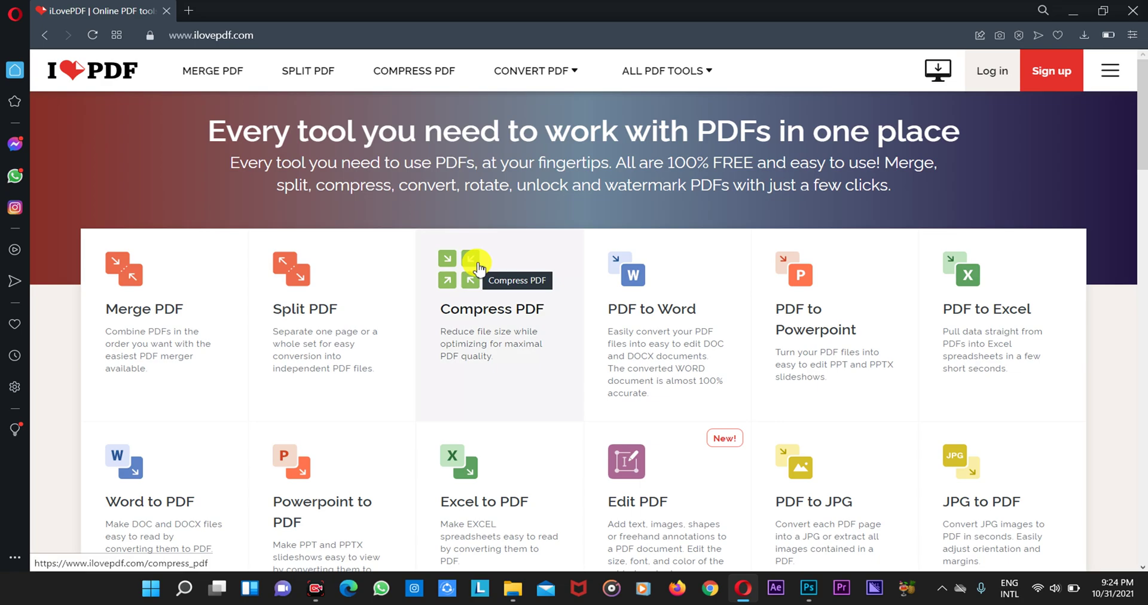
Upload CONTOH PDF.pdf from Documents > Belajar into the Compress PDF tool.
click(478, 267)
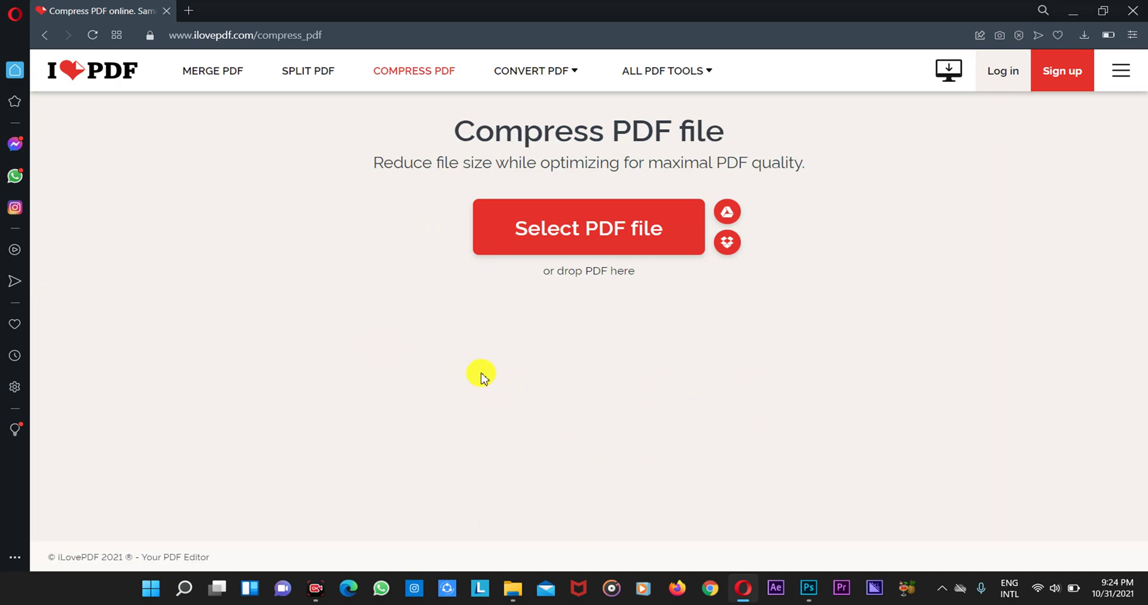
click(647, 244)
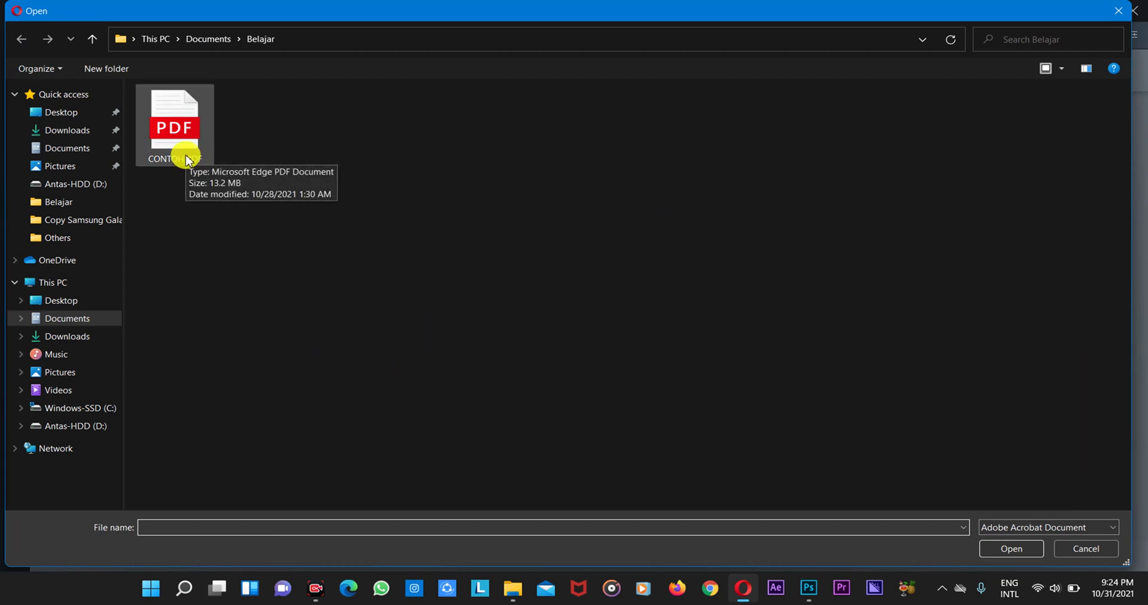
click(186, 159)
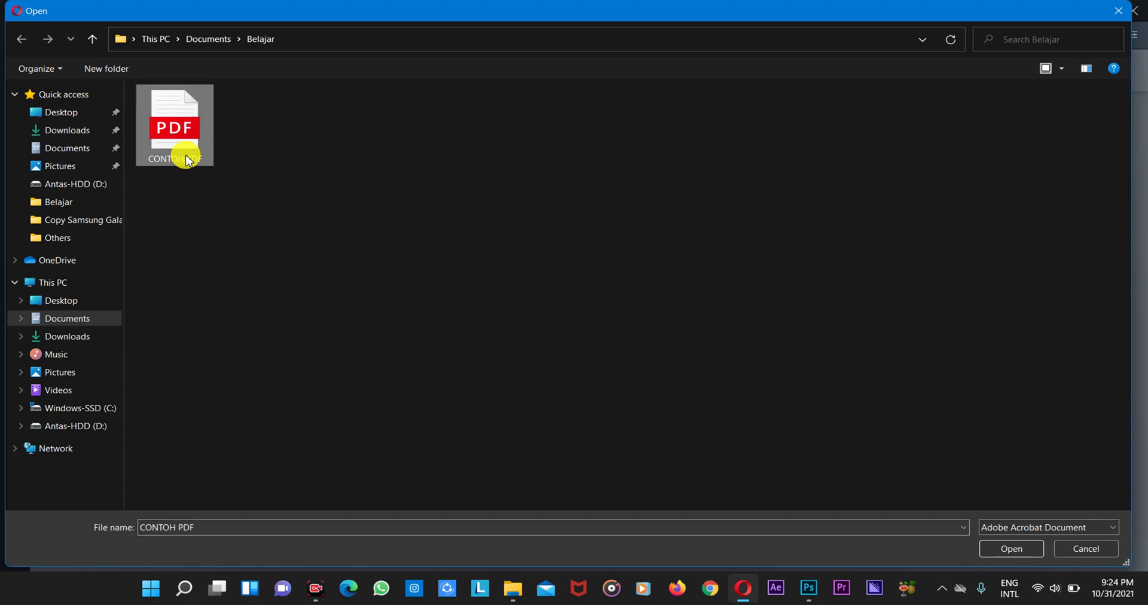
click(1038, 543)
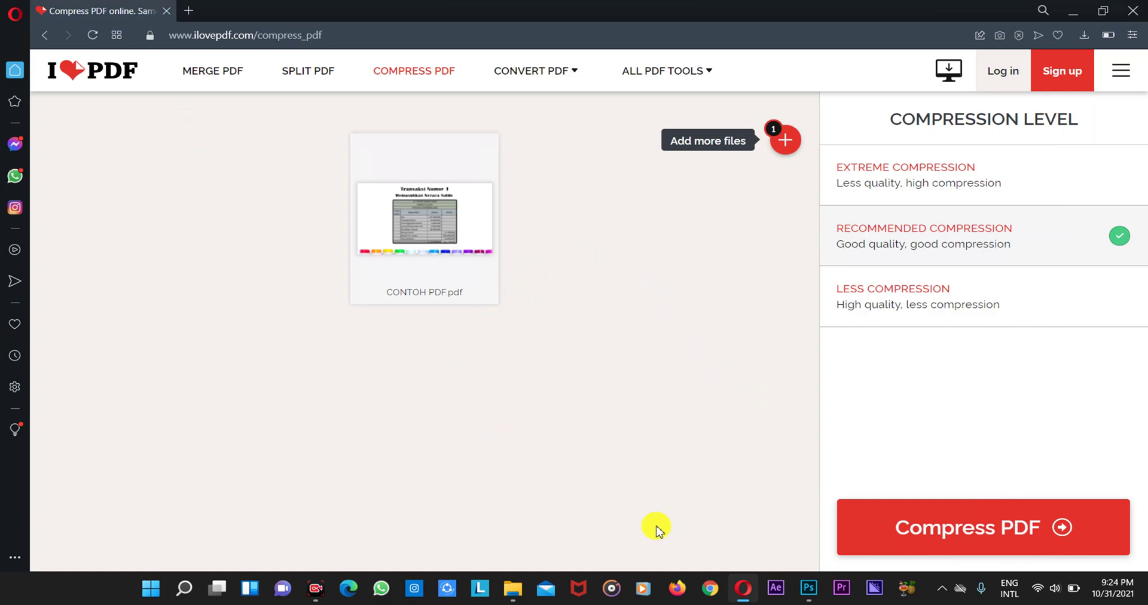
Compress CONTOH PDF.pdf at the recommended level, shrinking it 98% to 319.57 KB.
click(905, 532)
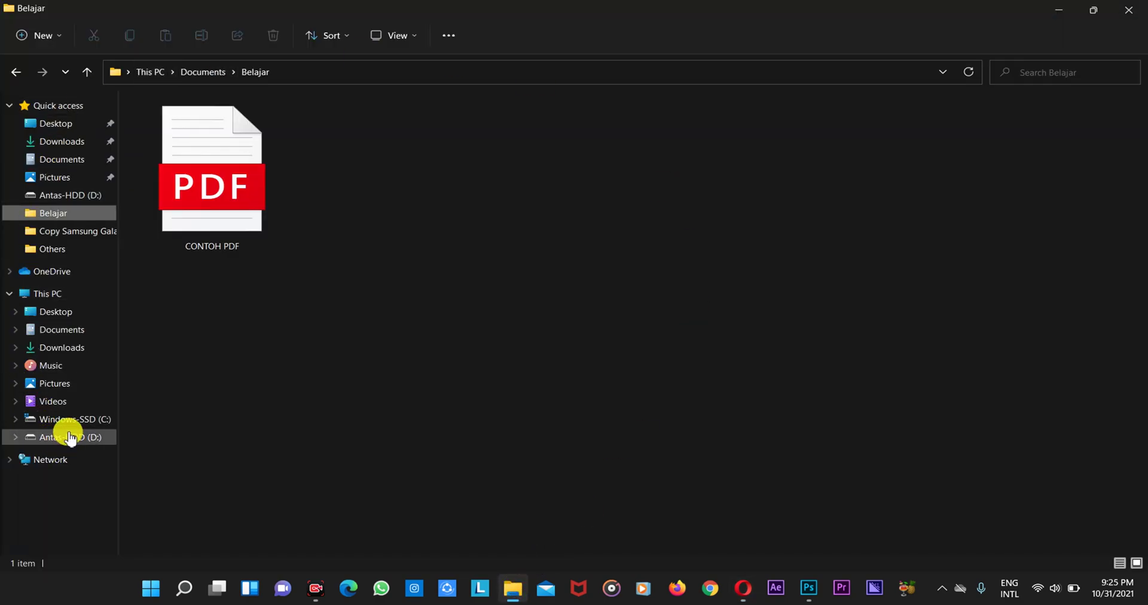
Go to Downloads and confirm CONTOH PDF_compressed is only 319 KB.
click(86, 349)
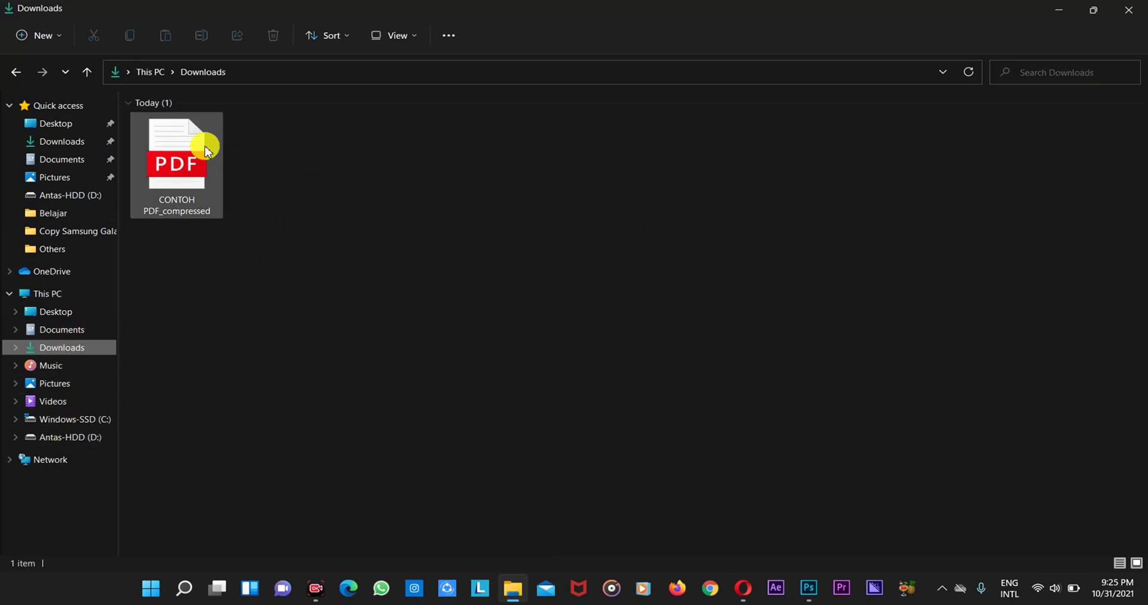
mouse_move(202, 149)
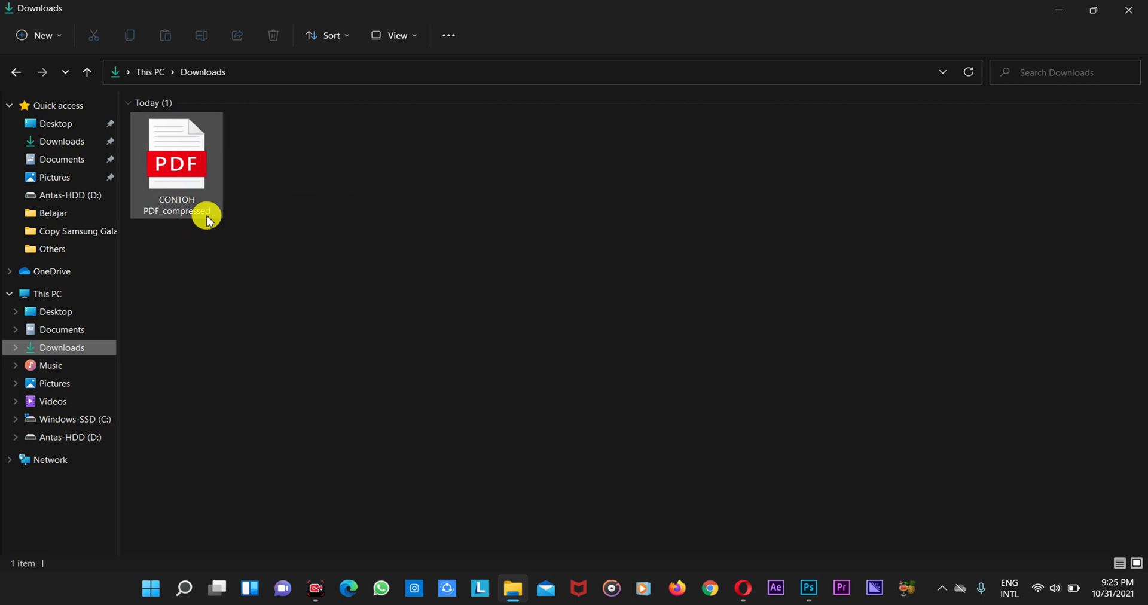
mouse_move(207, 220)
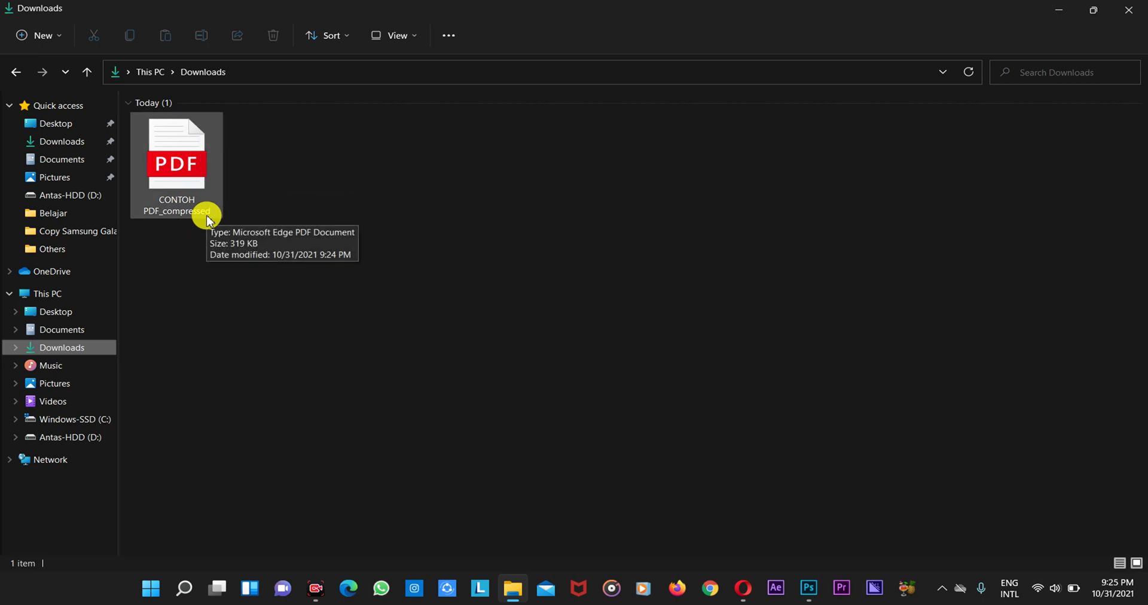